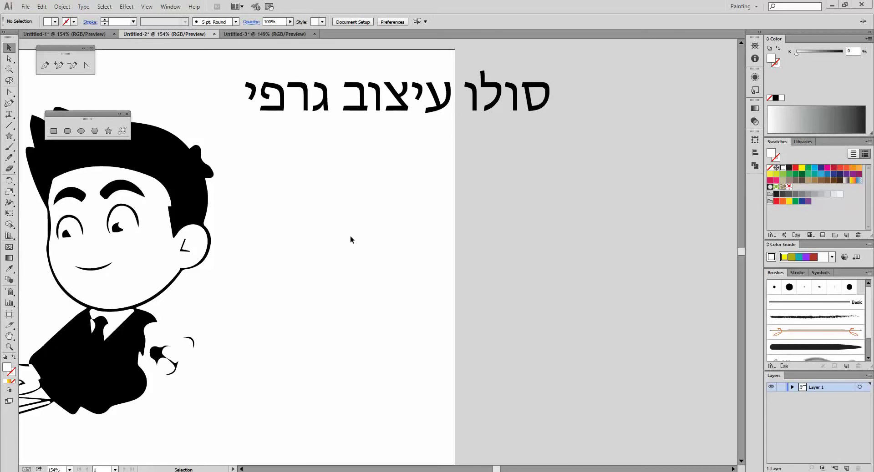
Step: Shift the character's white fill path down and to the right
{"action": "left_click", "coordinate": [9, 59]}
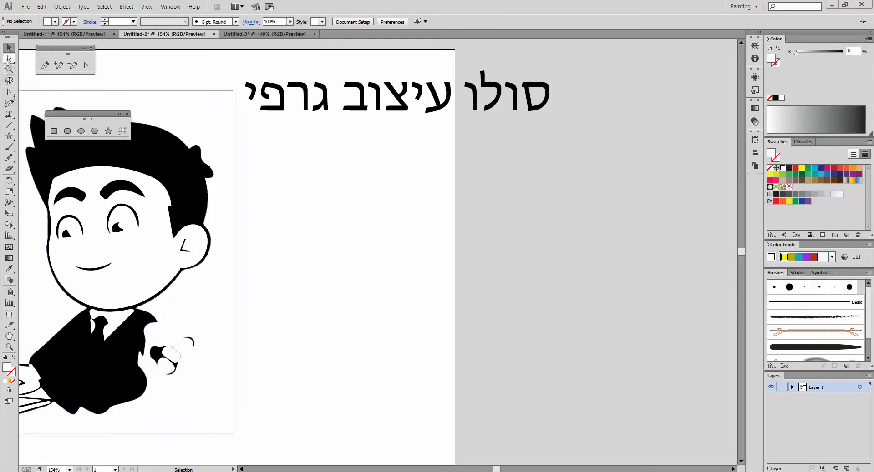
{"action": "left_click", "coordinate": [182, 186]}
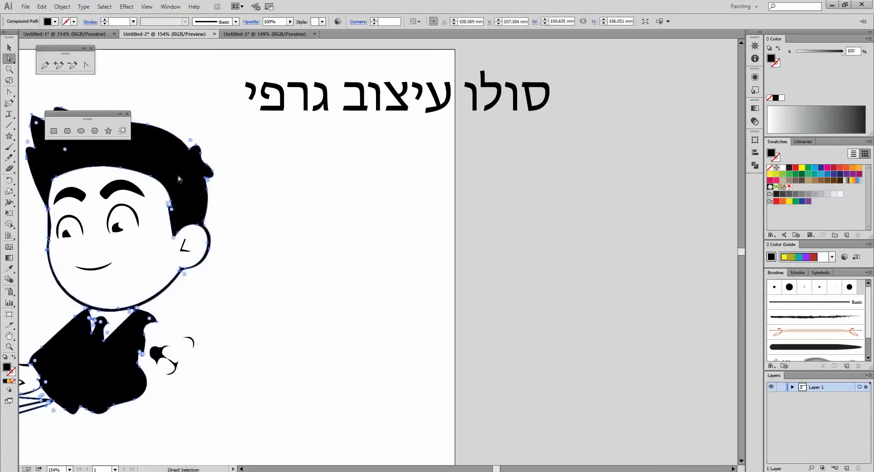
{"action": "left_click", "coordinate": [153, 407]}
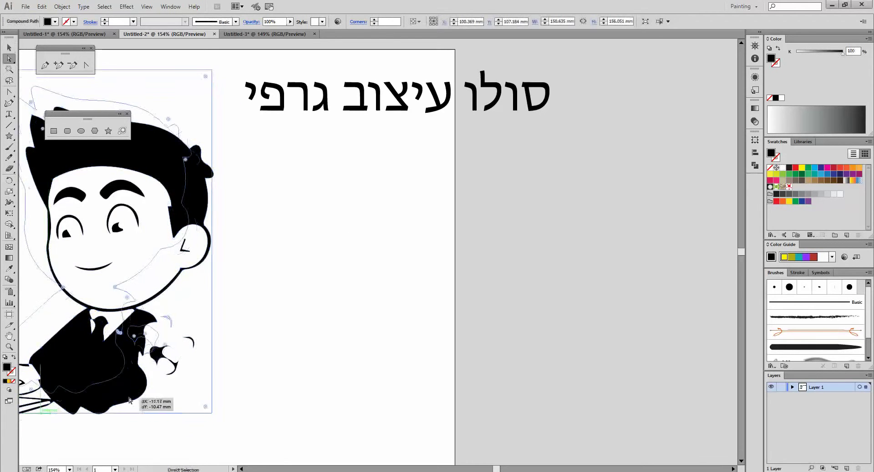
{"action": "mouse_move", "coordinate": [128, 401]}
{"action": "left_mouse_down"}
{"action": "mouse_move", "coordinate": [151, 421]}
{"action": "mouse_move", "coordinate": [134, 394]}
{"action": "mouse_move", "coordinate": [144, 423]}
{"action": "left_mouse_up"}
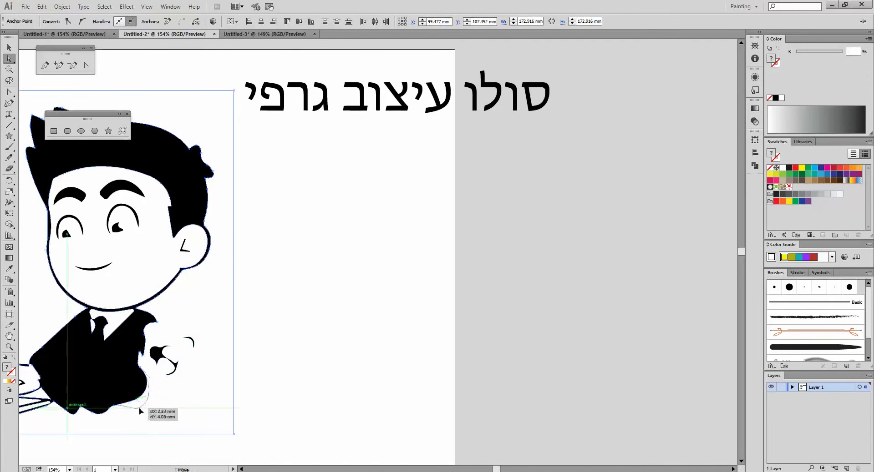
Step: Pull curve handles out of the ear anchor and nudge the black outline into place
{"action": "left_click", "coordinate": [176, 242]}
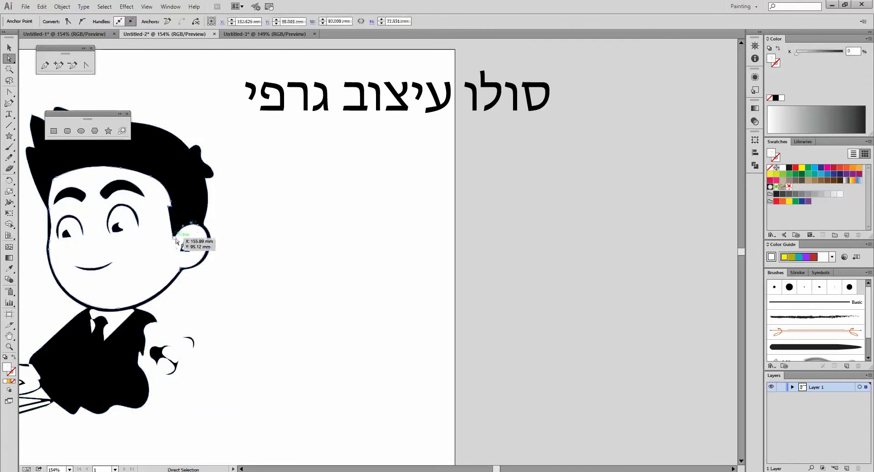
{"action": "left_click", "coordinate": [175, 241]}
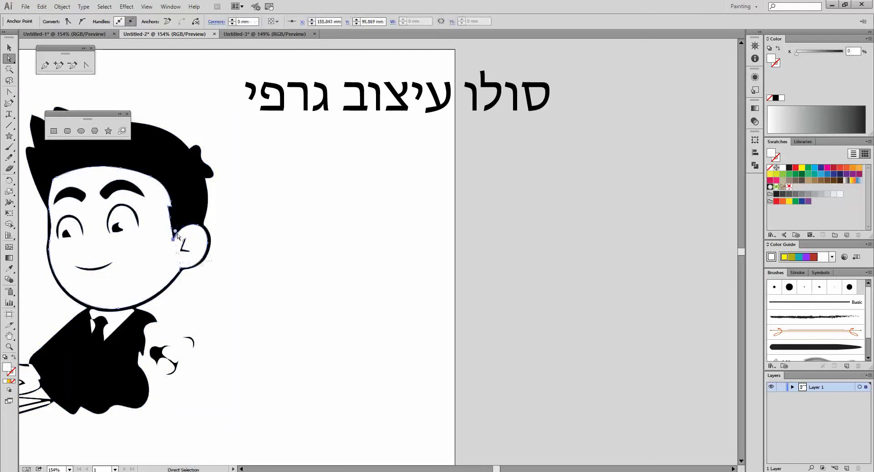
{"action": "left_click_drag", "start_coordinate": [176, 241], "coordinate": [173, 224]}
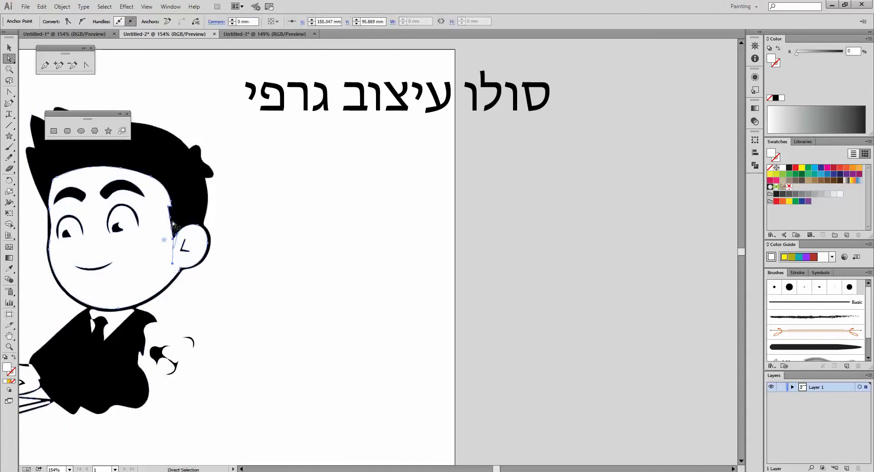
{"action": "left_click", "coordinate": [193, 221]}
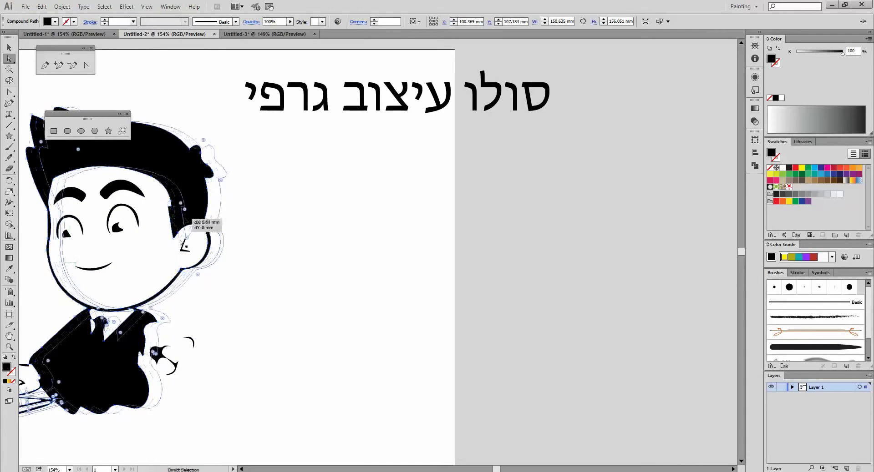
{"action": "left_click_drag", "start_coordinate": [179, 260], "coordinate": [179, 260]}
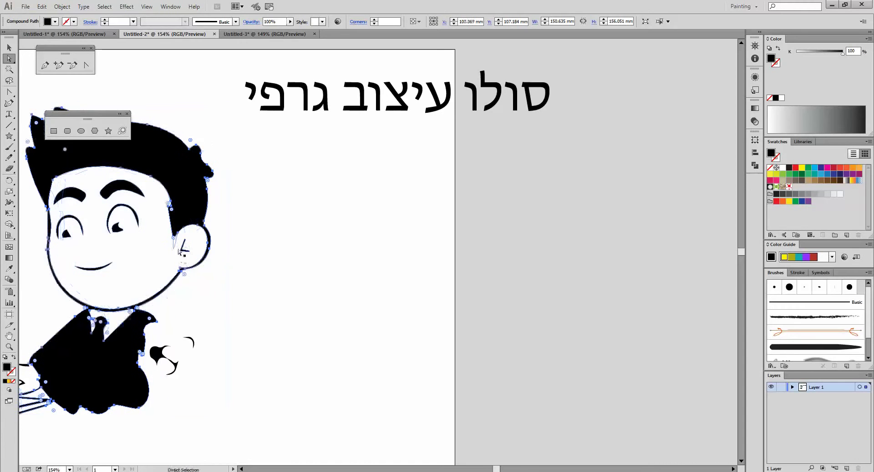
Step: Pen-draw a closed wavy shape, give it white fill and black stroke, and move it right of the artboard
{"action": "left_click", "coordinate": [44, 65]}
{"action": "left_click", "coordinate": [359, 219]}
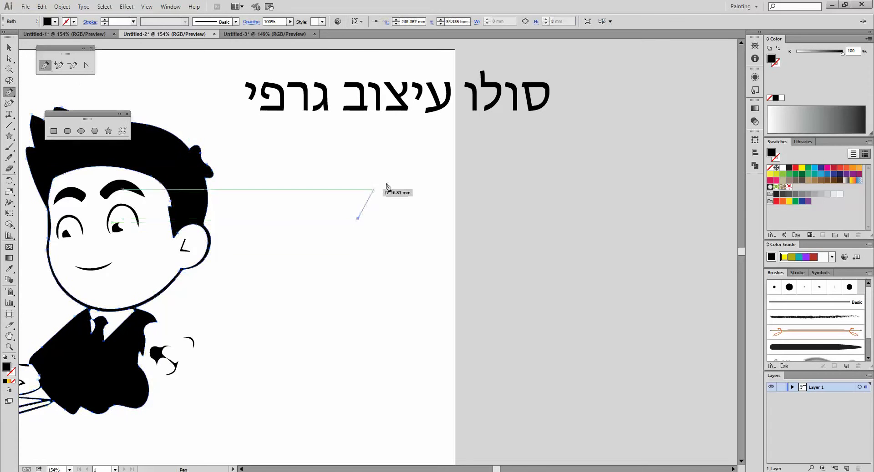
{"action": "left_click_drag", "start_coordinate": [411, 175], "coordinate": [418, 196]}
{"action": "left_click_drag", "start_coordinate": [418, 237], "coordinate": [400, 249]}
{"action": "mouse_move", "coordinate": [412, 283]}
{"action": "left_mouse_down"}
{"action": "mouse_move", "coordinate": [414, 303]}
{"action": "mouse_move", "coordinate": [432, 309]}
{"action": "left_mouse_up"}
{"action": "left_click_drag", "start_coordinate": [370, 333], "coordinate": [360, 342]}
{"action": "left_click", "coordinate": [342, 365]}
{"action": "left_click_drag", "start_coordinate": [326, 309], "coordinate": [351, 294]}
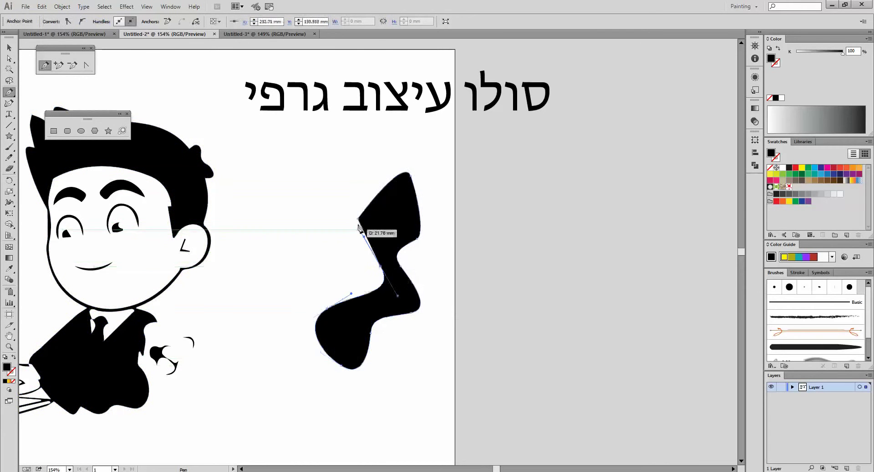
{"action": "left_click", "coordinate": [358, 219]}
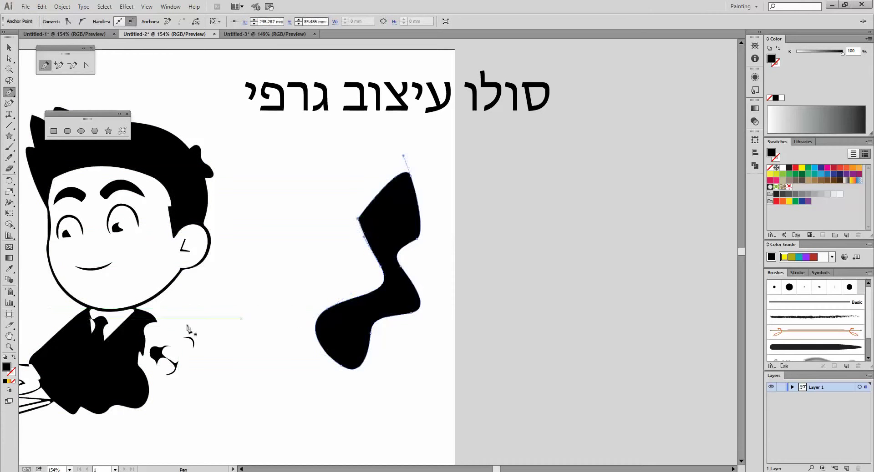
{"action": "left_click", "coordinate": [5, 357]}
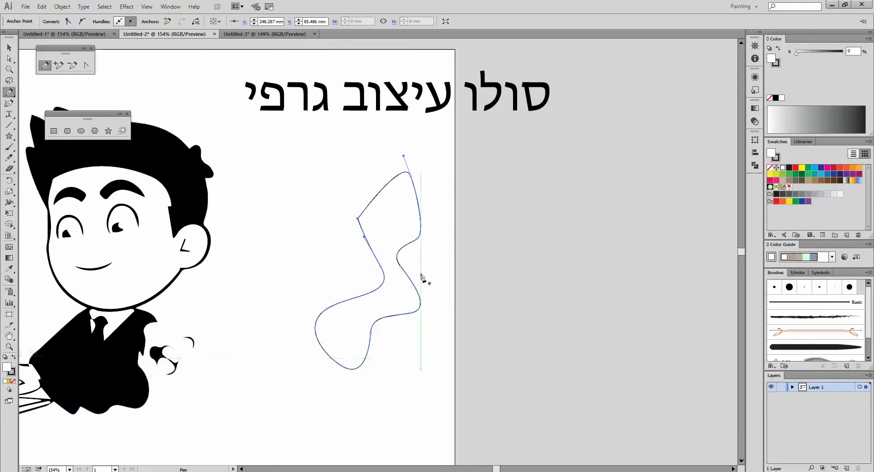
{"action": "left_click_drag", "start_coordinate": [389, 222], "coordinate": [574, 189]}
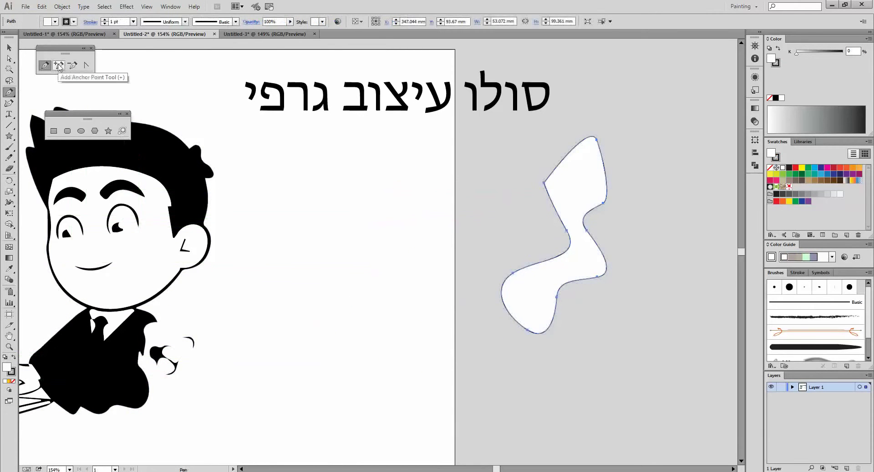
Step: Trace a narrower zigzag path of curved and corner anchors, closing it at the start point
{"action": "left_click", "coordinate": [337, 199]}
{"action": "left_click_drag", "start_coordinate": [415, 180], "coordinate": [412, 222]}
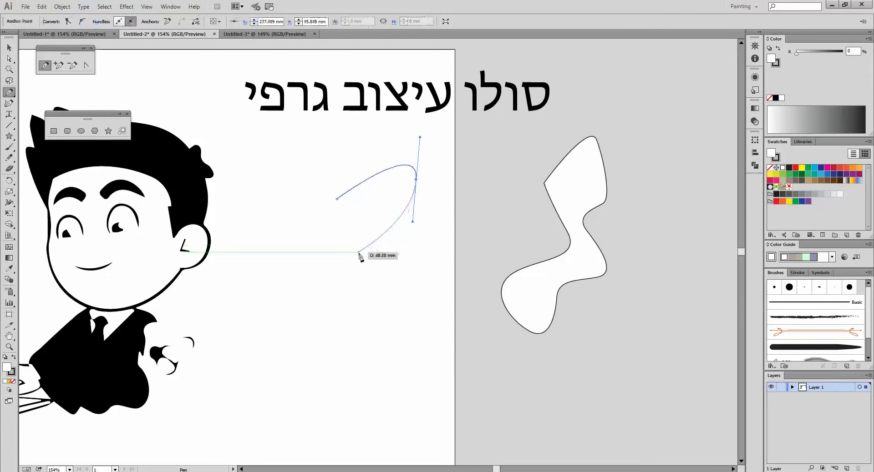
{"action": "left_click", "coordinate": [359, 253]}
{"action": "left_click", "coordinate": [403, 337]}
{"action": "left_click", "coordinate": [331, 364]}
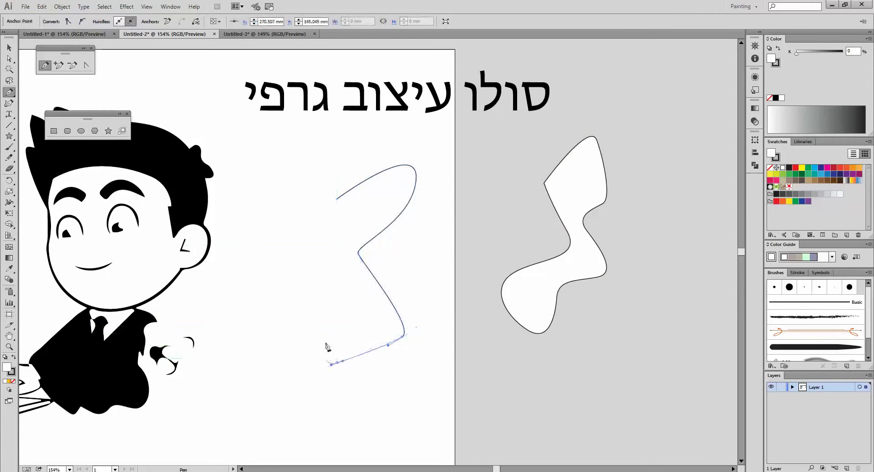
{"action": "left_click_drag", "start_coordinate": [327, 337], "coordinate": [370, 325]}
{"action": "left_click", "coordinate": [364, 296]}
{"action": "left_click_drag", "start_coordinate": [333, 238], "coordinate": [348, 230]}
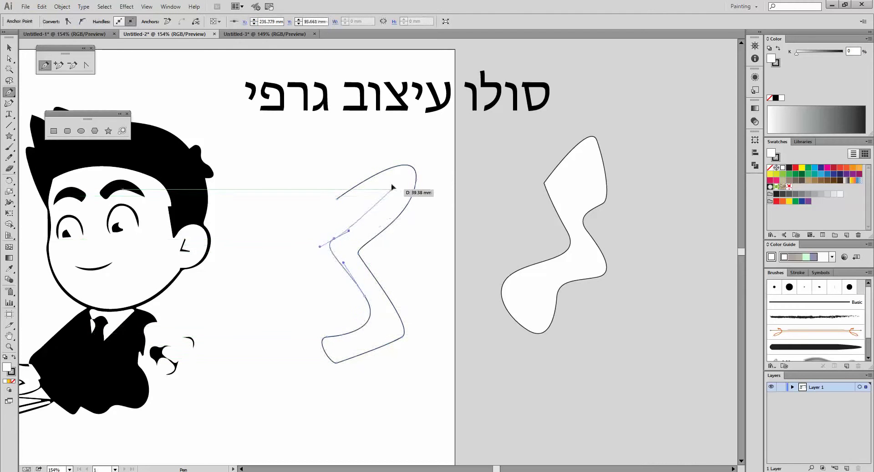
{"action": "left_click_drag", "start_coordinate": [392, 187], "coordinate": [373, 187]}
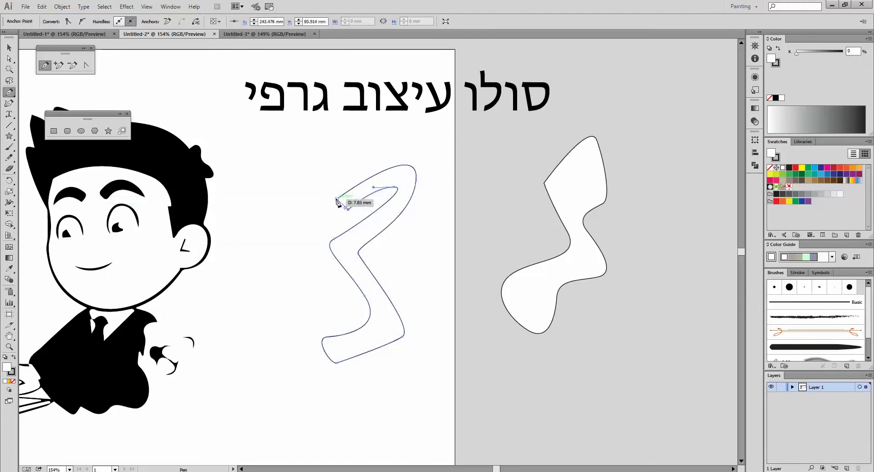
{"action": "left_click", "coordinate": [337, 201]}
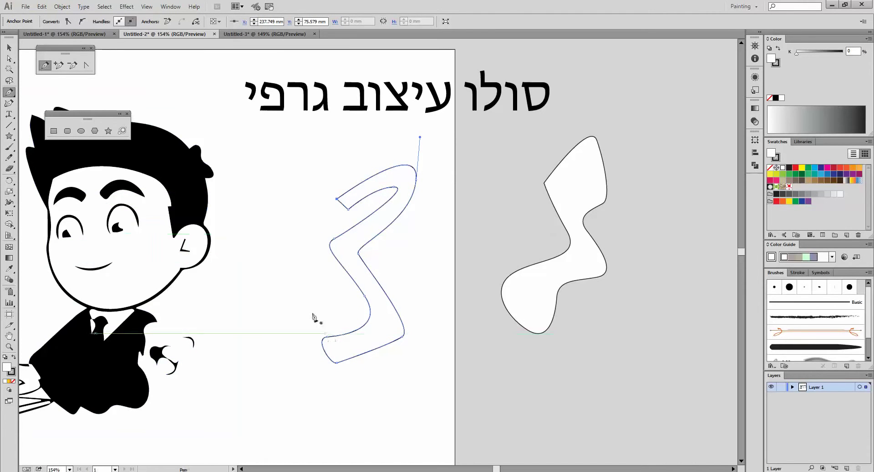
Step: Pull the zigzag's top anchor up-left and delete the inner top anchor to form a rounded bulge
{"action": "left_click", "coordinate": [58, 65]}
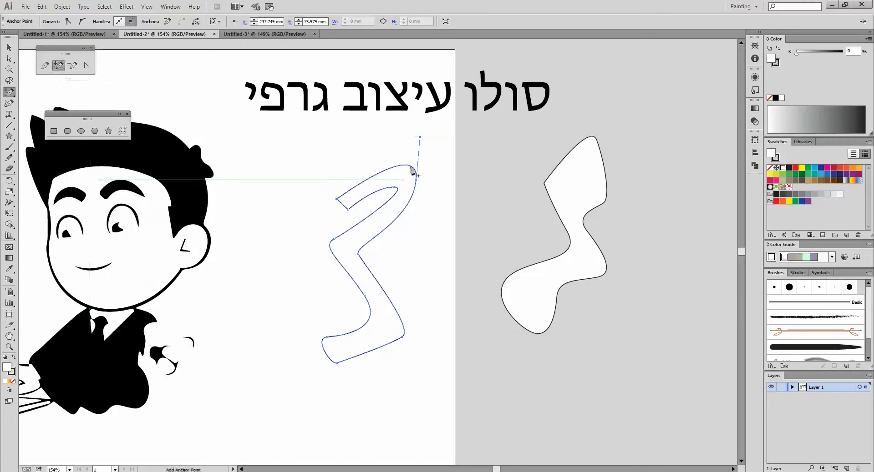
{"action": "left_click", "coordinate": [9, 58]}
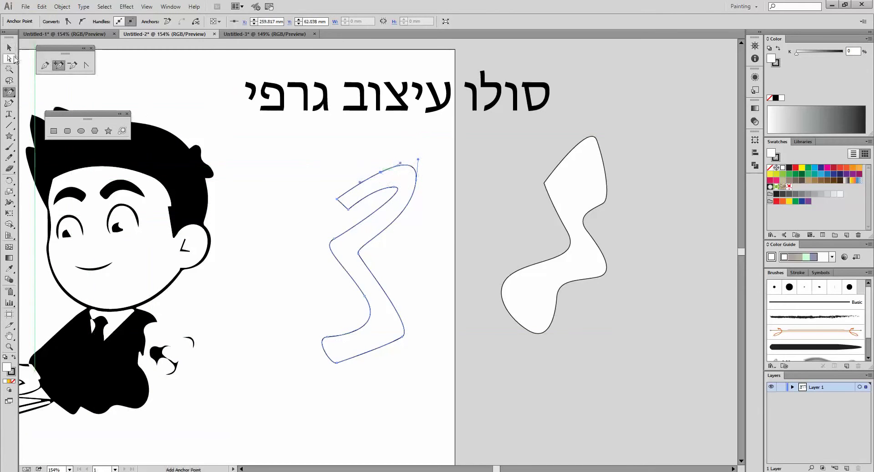
{"action": "left_click", "coordinate": [381, 173]}
{"action": "left_click_drag", "start_coordinate": [381, 173], "coordinate": [359, 144]}
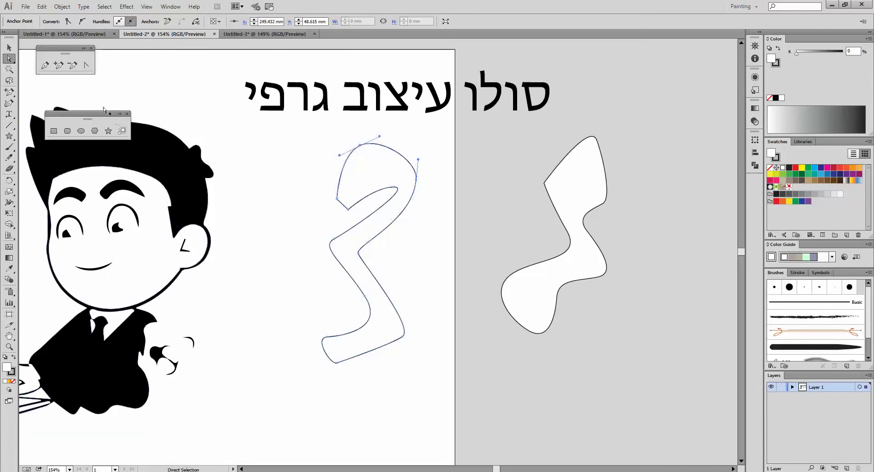
{"action": "left_click", "coordinate": [73, 65]}
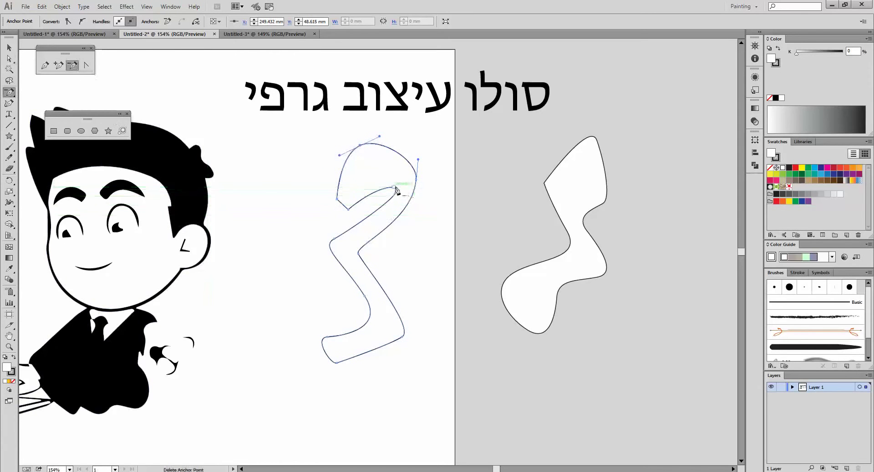
{"action": "left_click", "coordinate": [394, 188]}
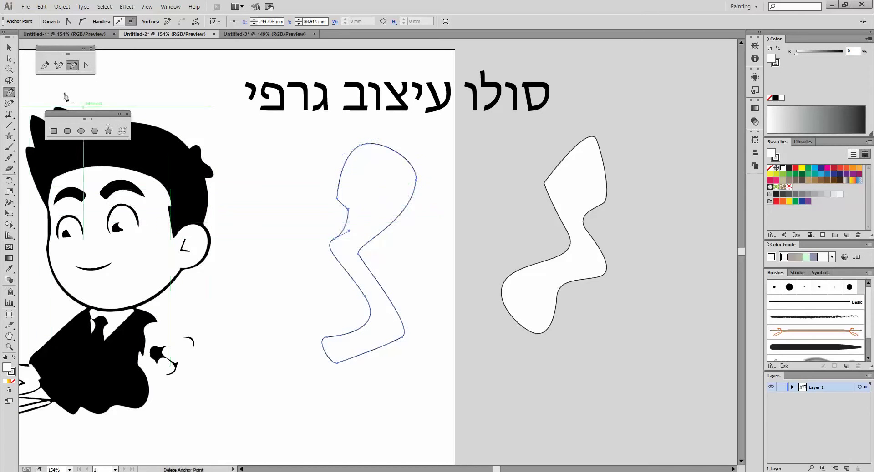
{"action": "left_click", "coordinate": [9, 59]}
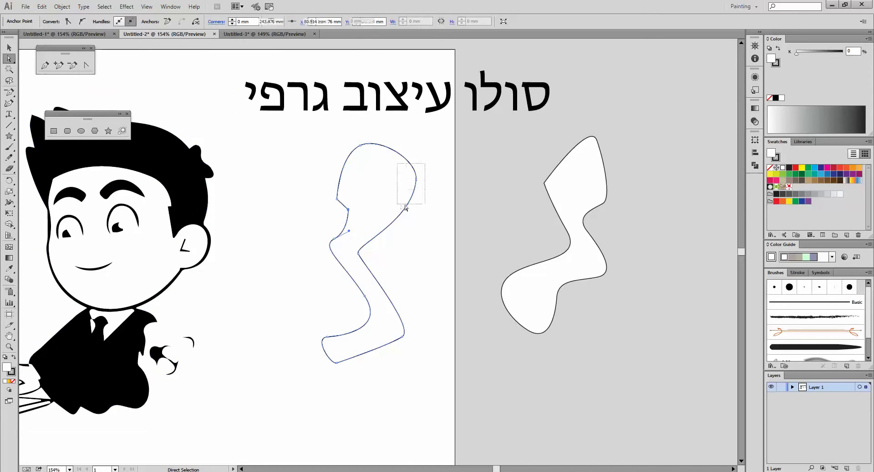
{"action": "left_click_drag", "start_coordinate": [428, 167], "coordinate": [399, 211]}
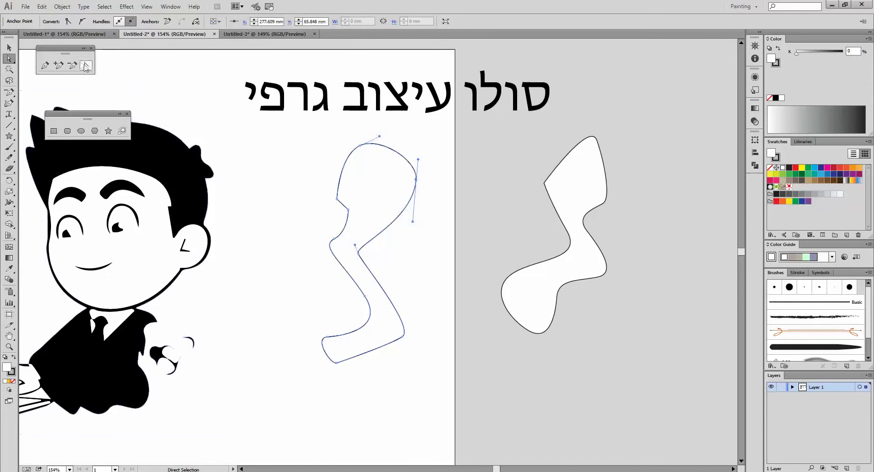
Step: Convert the zigzag's top-right anchor to a sharp corner and move the shape beside the first one
{"action": "left_click", "coordinate": [86, 65]}
{"action": "left_click", "coordinate": [416, 179]}
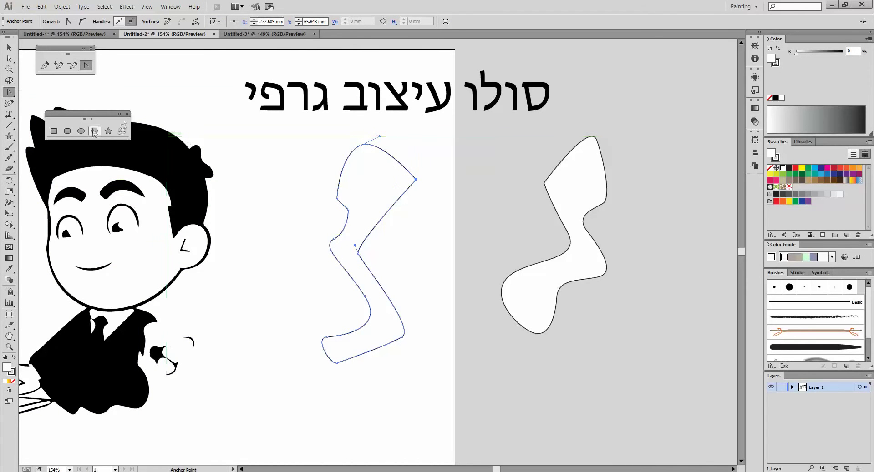
{"action": "left_click", "coordinate": [9, 47]}
{"action": "left_click_drag", "start_coordinate": [382, 219], "coordinate": [636, 274]}
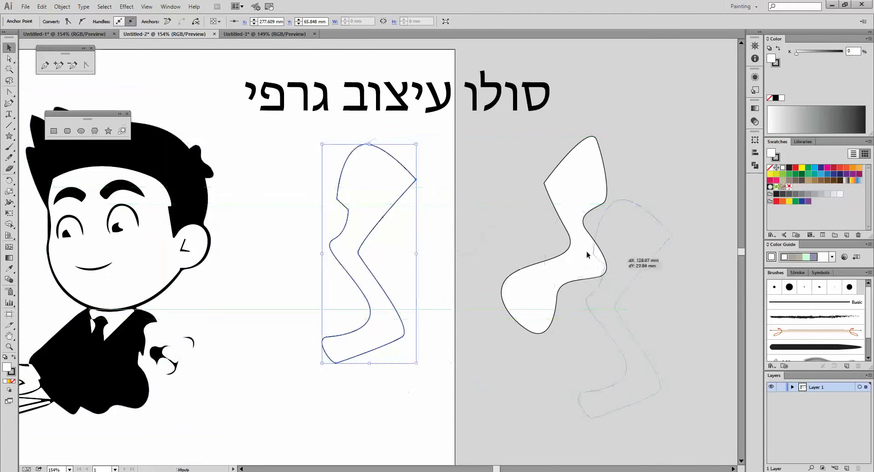
Step: Draw a five-pointed star on the artboard
{"action": "left_click", "coordinate": [108, 130]}
{"action": "left_click_drag", "start_coordinate": [383, 282], "coordinate": [370, 186]}
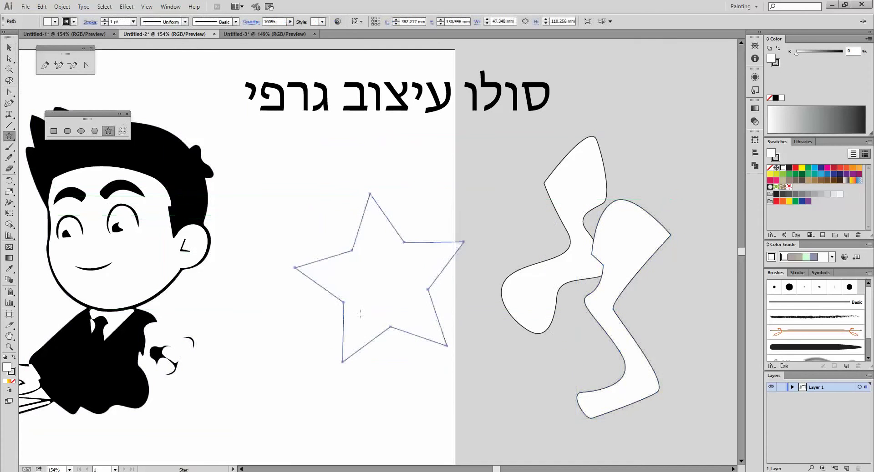
{"action": "left_click", "coordinate": [86, 65]}
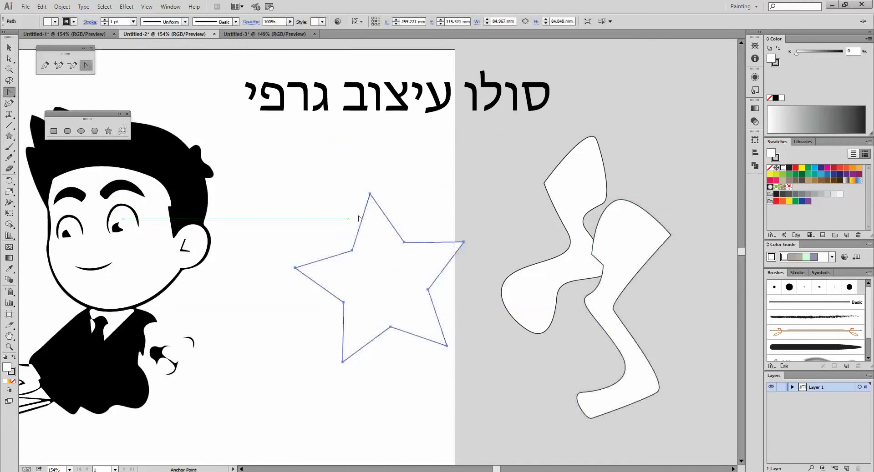
Step: Drag curve handles from the star's top, right, left, bottom and lower-right points to round them
{"action": "left_click_drag", "start_coordinate": [370, 194], "coordinate": [406, 188]}
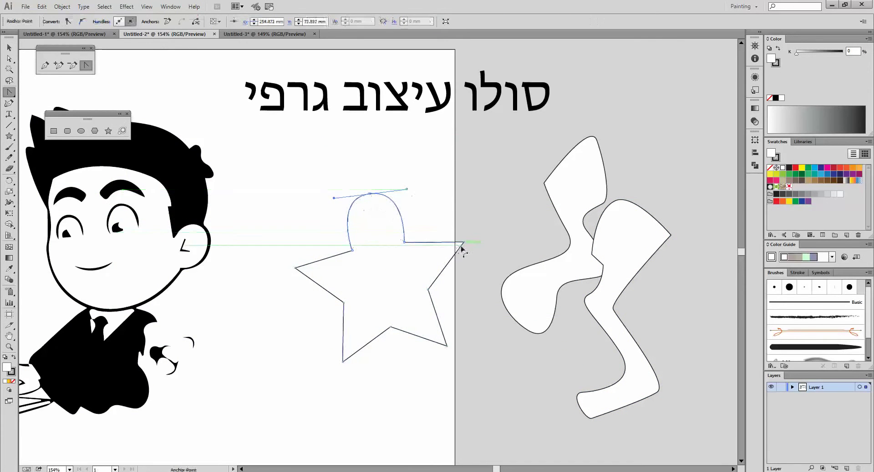
{"action": "left_click_drag", "start_coordinate": [463, 242], "coordinate": [478, 278]}
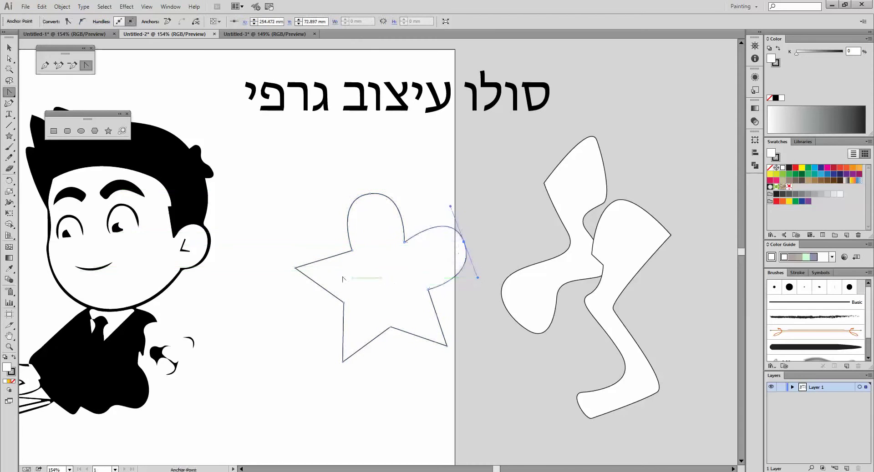
{"action": "left_click_drag", "start_coordinate": [295, 269], "coordinate": [299, 226]}
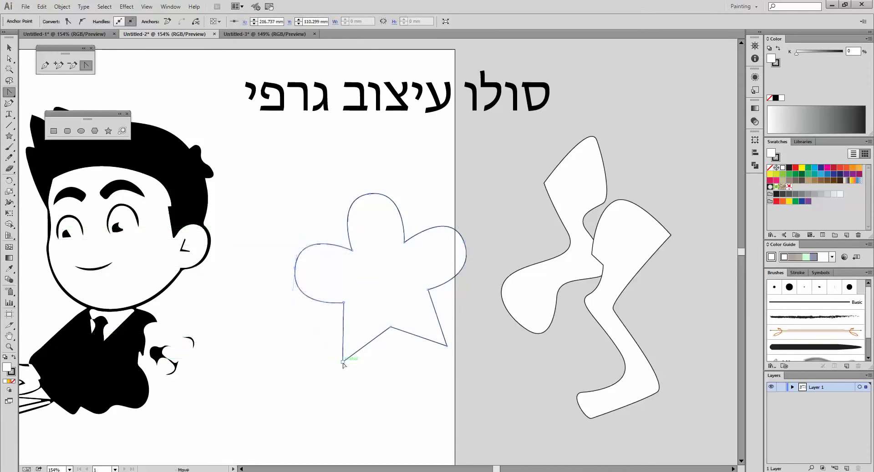
{"action": "left_click_drag", "start_coordinate": [342, 362], "coordinate": [384, 378]}
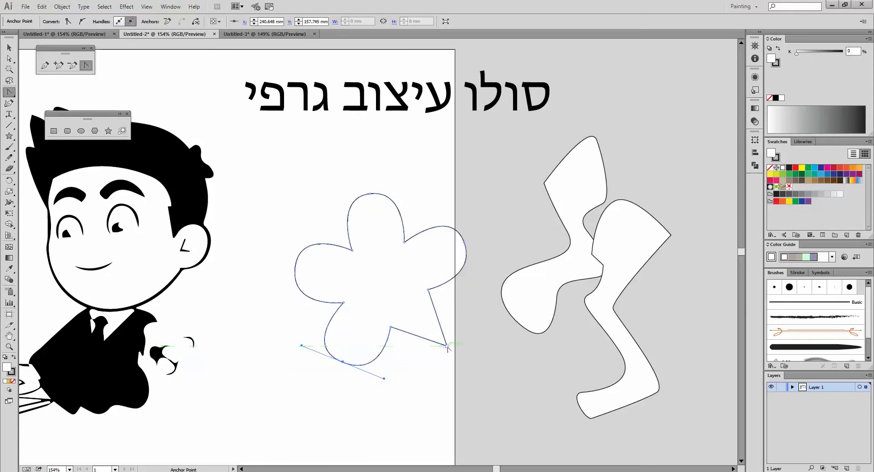
{"action": "left_click_drag", "start_coordinate": [447, 346], "coordinate": [418, 373]}
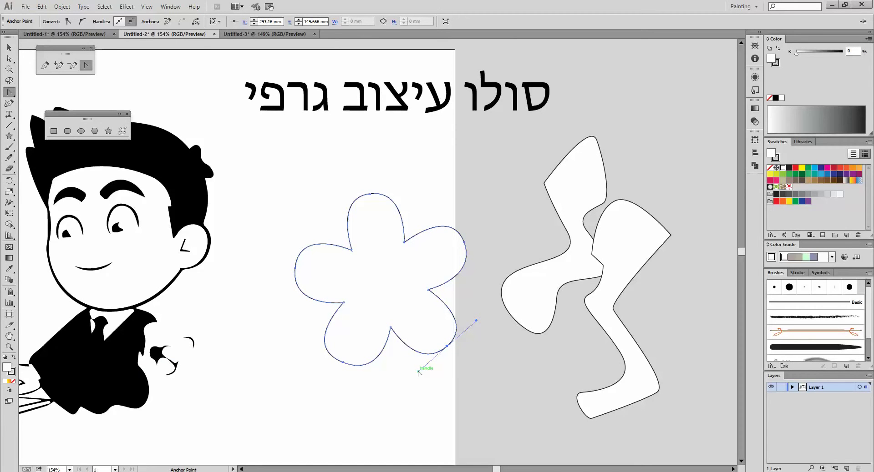
Step: Pull a hair anchor up into a spike and move the flower back onto the artboard beside the boy
{"action": "left_click", "coordinate": [9, 59]}
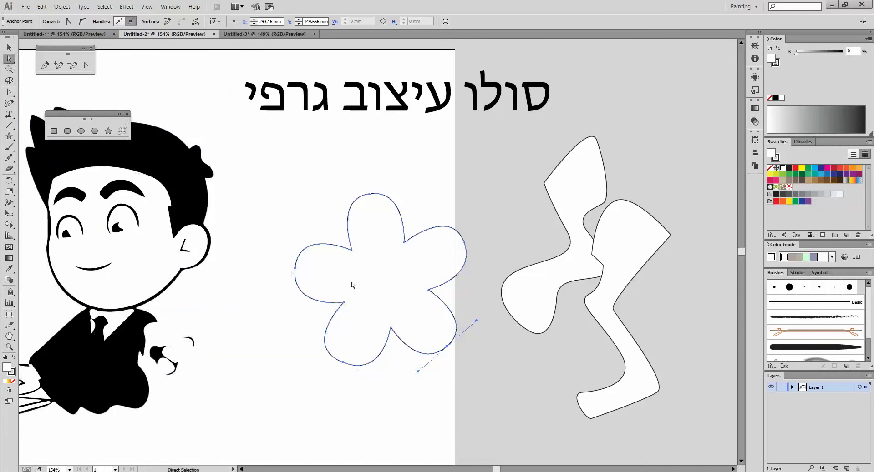
{"action": "left_click_drag", "start_coordinate": [352, 285], "coordinate": [495, 355]}
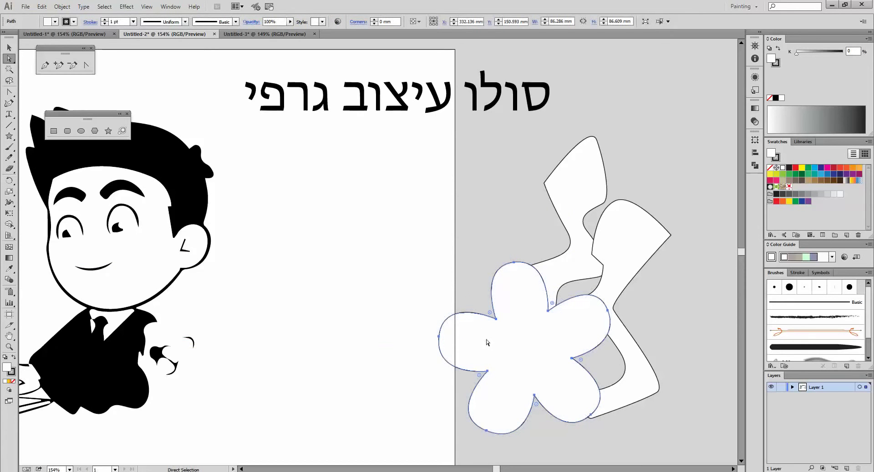
{"action": "left_click", "coordinate": [195, 164]}
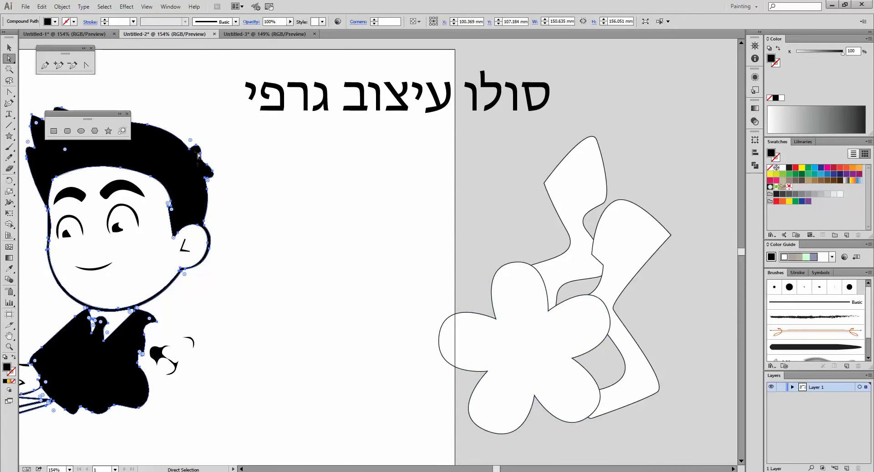
{"action": "left_click_drag", "start_coordinate": [196, 147], "coordinate": [189, 121]}
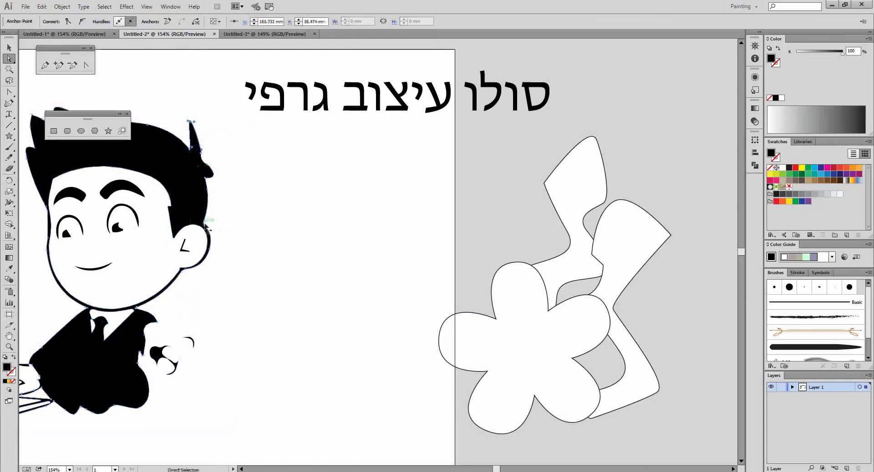
{"action": "left_click_drag", "start_coordinate": [537, 363], "coordinate": [360, 303]}
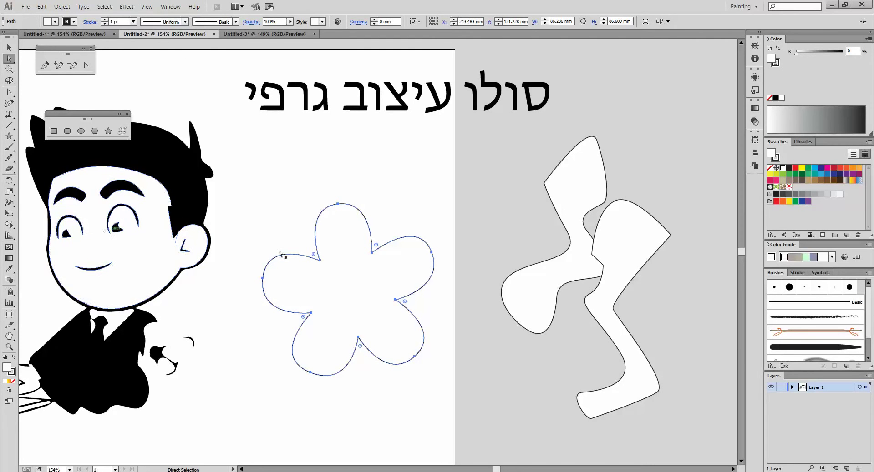
Step: Fill the flower red and add five gradient mesh points across it
{"action": "left_click", "coordinate": [795, 168]}
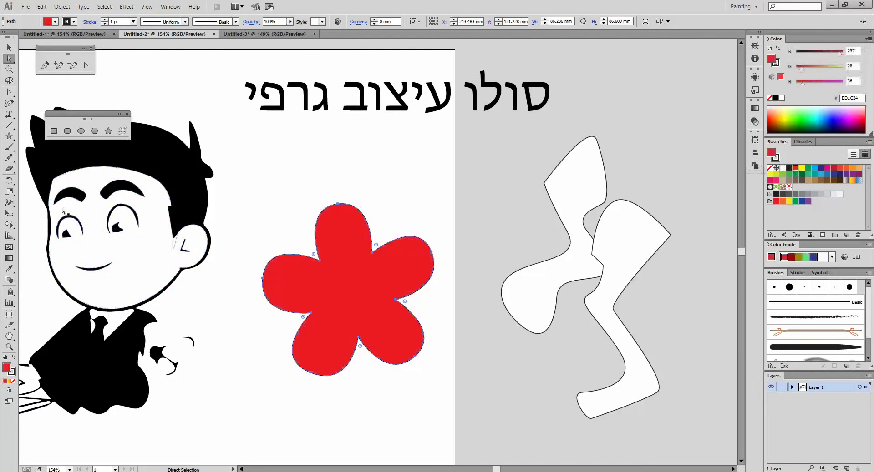
{"action": "left_click", "coordinate": [8, 247]}
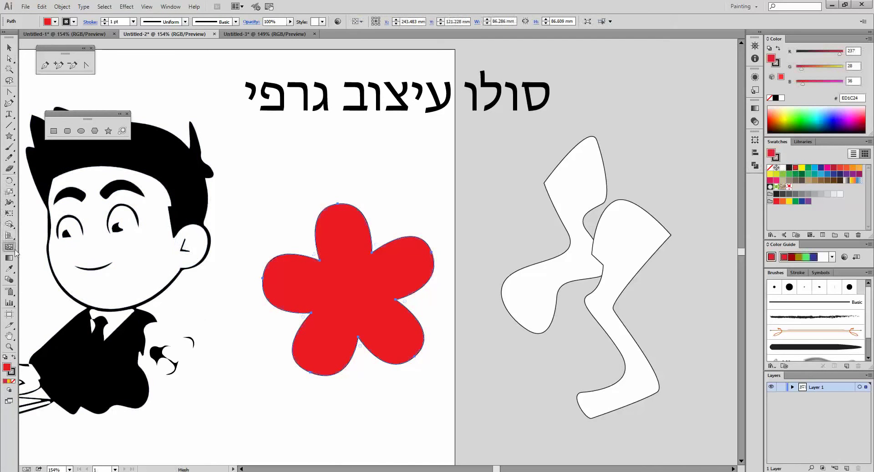
{"action": "left_click", "coordinate": [349, 238]}
{"action": "left_click", "coordinate": [337, 337]}
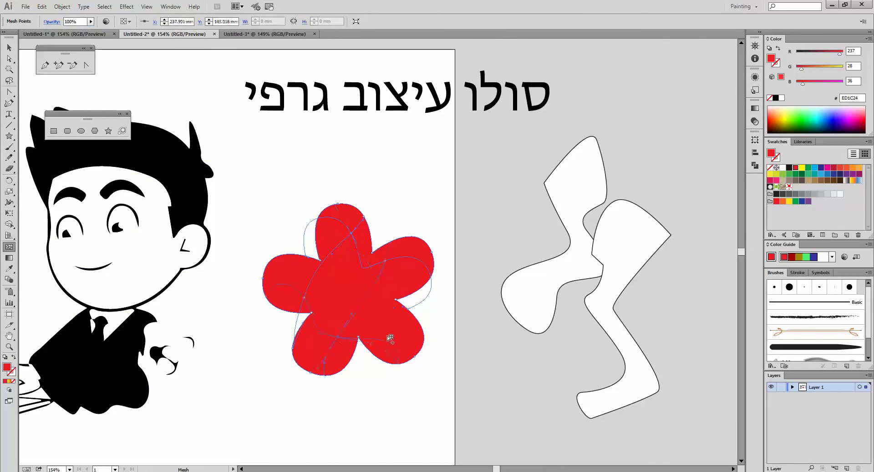
{"action": "left_click", "coordinate": [304, 279]}
{"action": "left_click", "coordinate": [310, 316]}
{"action": "left_click", "coordinate": [346, 277]}
Step: Lasso mesh points to color the right petal green and the lower-right petal yellow
{"action": "left_click", "coordinate": [9, 81]}
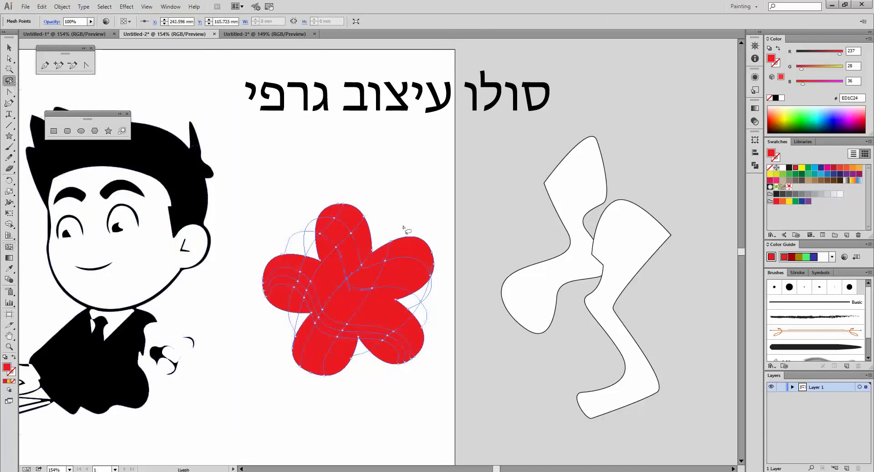
{"action": "left_click_drag", "start_coordinate": [415, 226], "coordinate": [416, 214]}
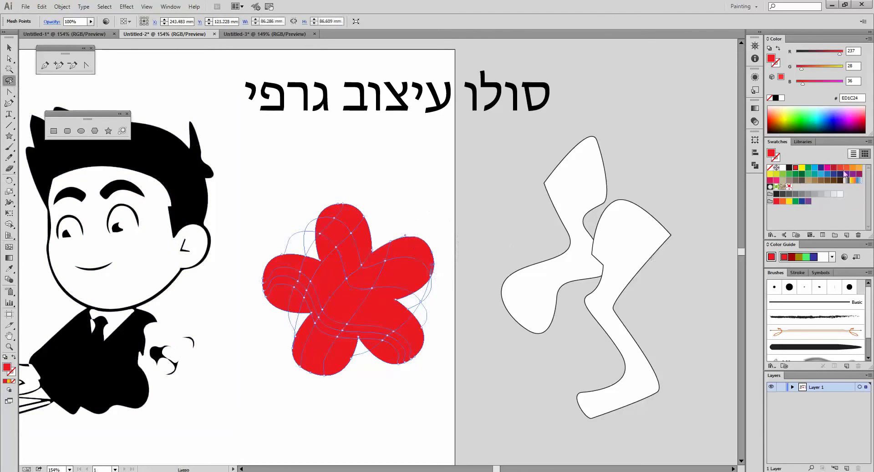
{"action": "left_click", "coordinate": [793, 117]}
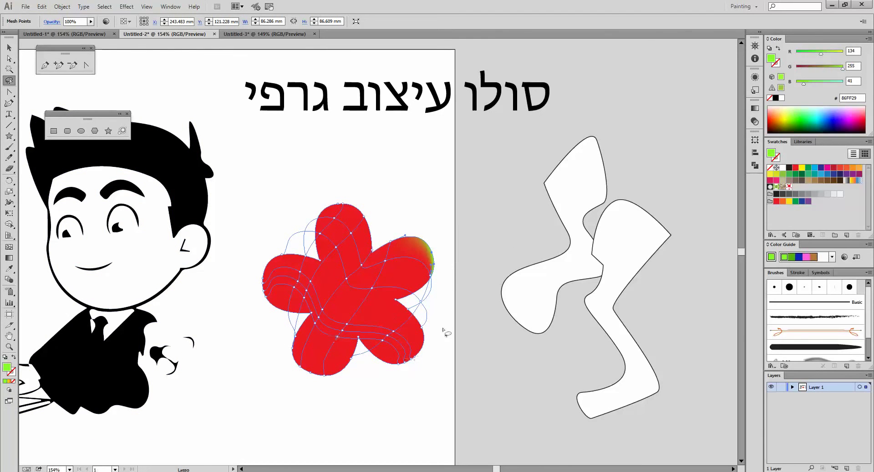
{"action": "left_click_drag", "start_coordinate": [431, 306], "coordinate": [502, 315]}
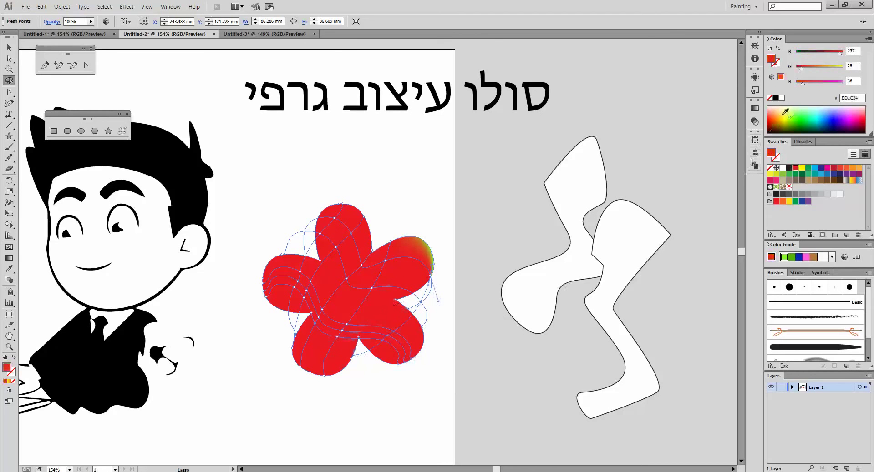
{"action": "left_click", "coordinate": [783, 114]}
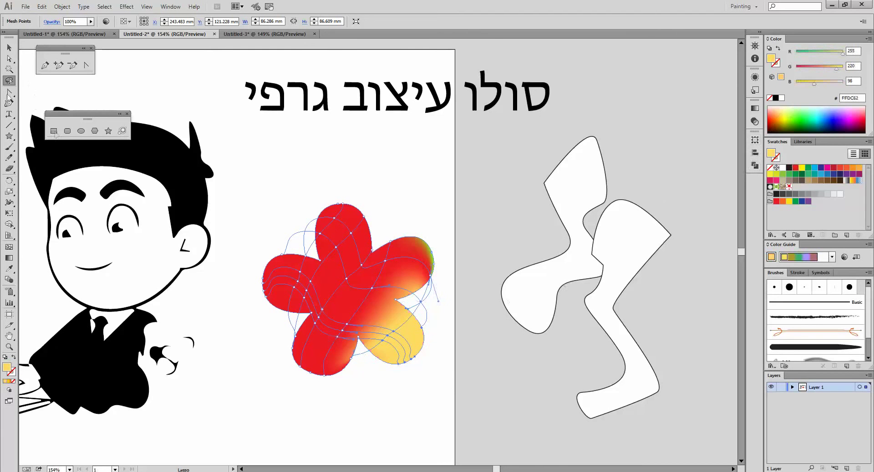
{"action": "left_click", "coordinate": [9, 347]}
Step: Zoom in on the flower, reposition a mesh point, and delete two lower-right mesh points
{"action": "left_click_drag", "start_coordinate": [246, 192], "coordinate": [463, 399]}
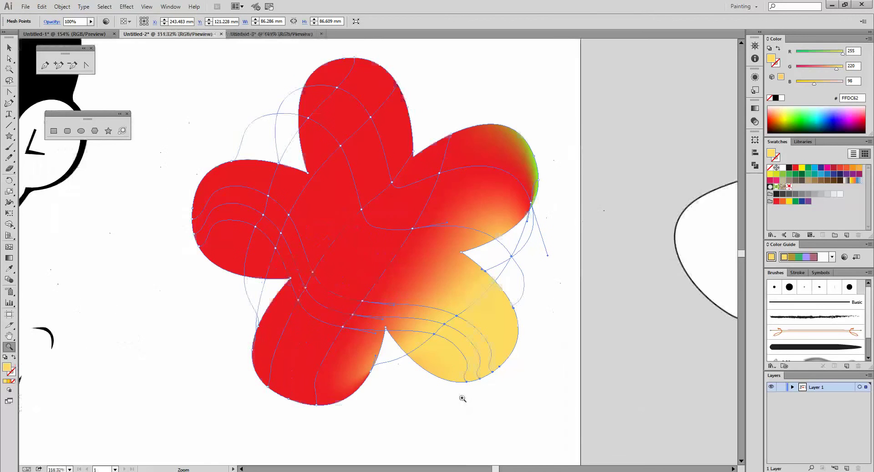
{"action": "left_click", "coordinate": [9, 58]}
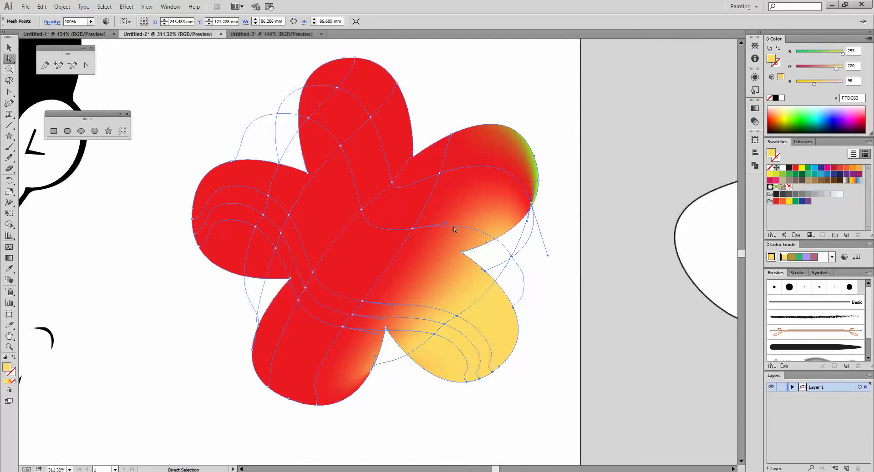
{"action": "left_click_drag", "start_coordinate": [413, 229], "coordinate": [450, 258]}
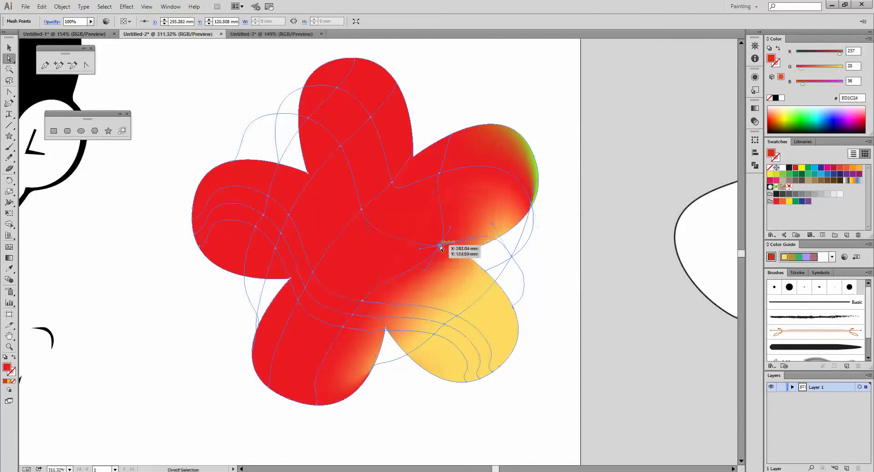
{"action": "mouse_move", "coordinate": [449, 257]}
{"action": "left_mouse_down"}
{"action": "mouse_move", "coordinate": [514, 258]}
{"action": "mouse_move", "coordinate": [484, 206]}
{"action": "left_mouse_up"}
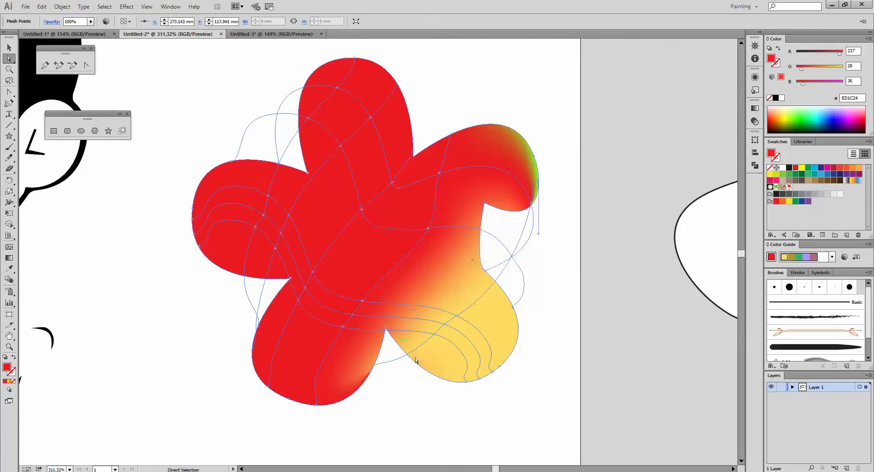
{"action": "left_click", "coordinate": [9, 247]}
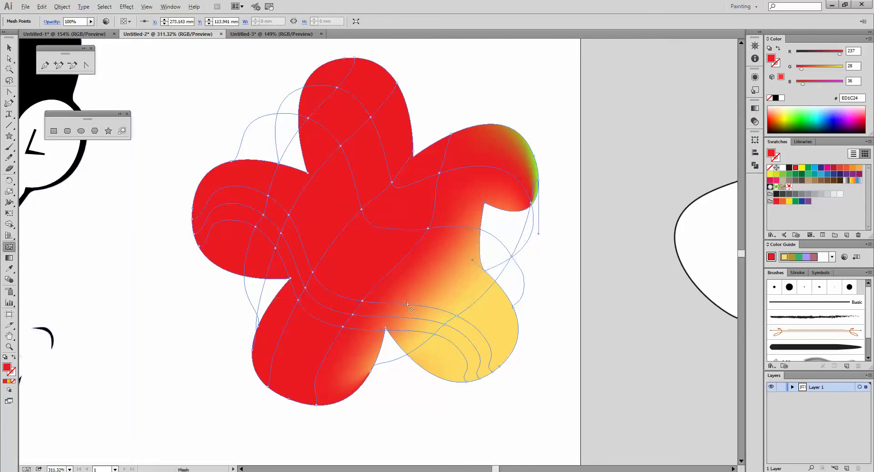
{"action": "left_click", "coordinate": [457, 316], "text": "alt"}
{"action": "left_click", "coordinate": [467, 381]}
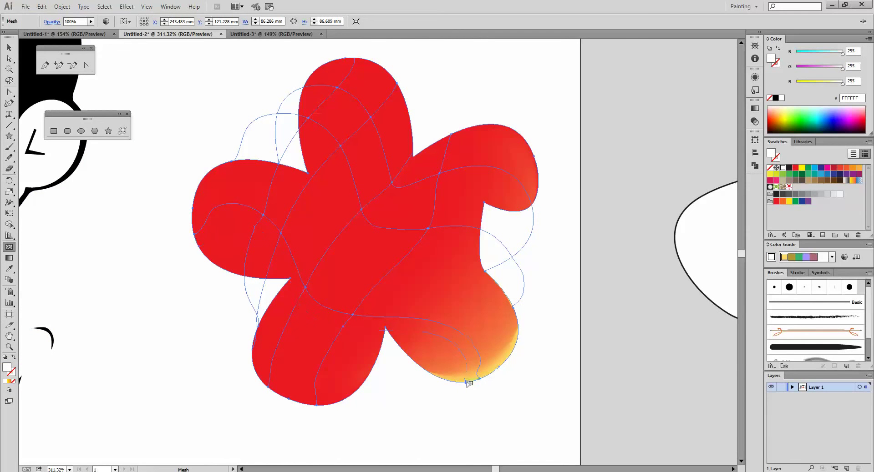
{"action": "left_click", "coordinate": [466, 381], "text": "alt"}
Step: Lasso the top petal's mesh points, color them green, and zoom to fit with Ctrl+0
{"action": "left_click", "coordinate": [10, 81]}
{"action": "left_click_drag", "start_coordinate": [390, 62], "coordinate": [455, 209]}
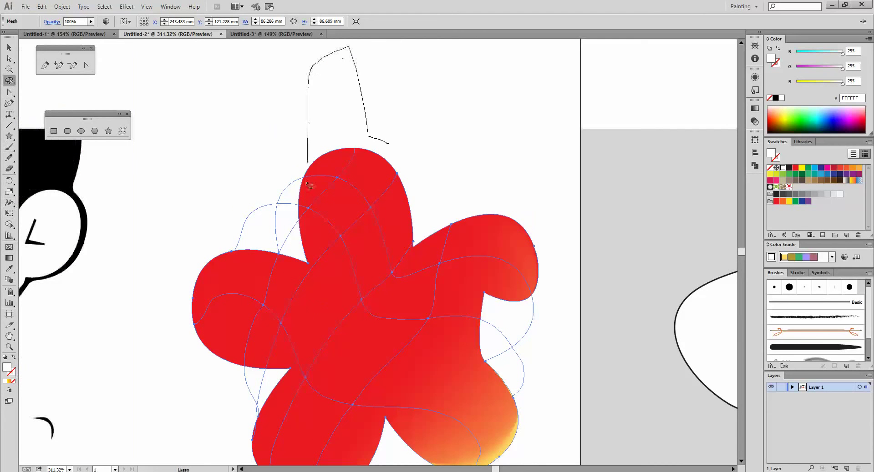
{"action": "left_click", "coordinate": [808, 168]}
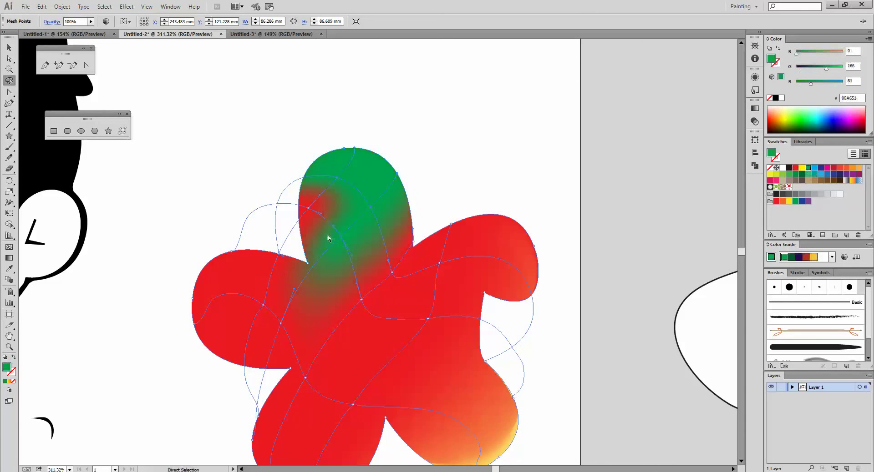
{"action": "key", "text": "ctrl+0"}
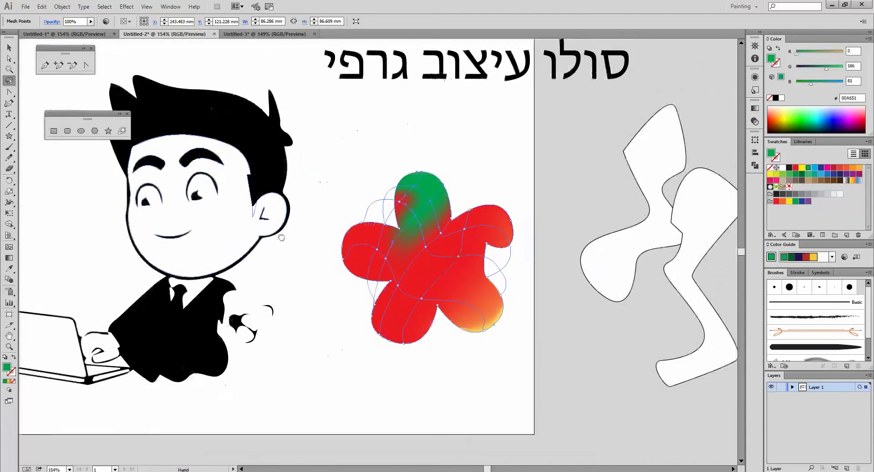
Step: Drag an anchor on the boy's eye outline upward with Direct Selection (A)
{"action": "left_click_drag", "start_coordinate": [281, 237], "coordinate": [259, 250]}
{"action": "key", "text": "a"}
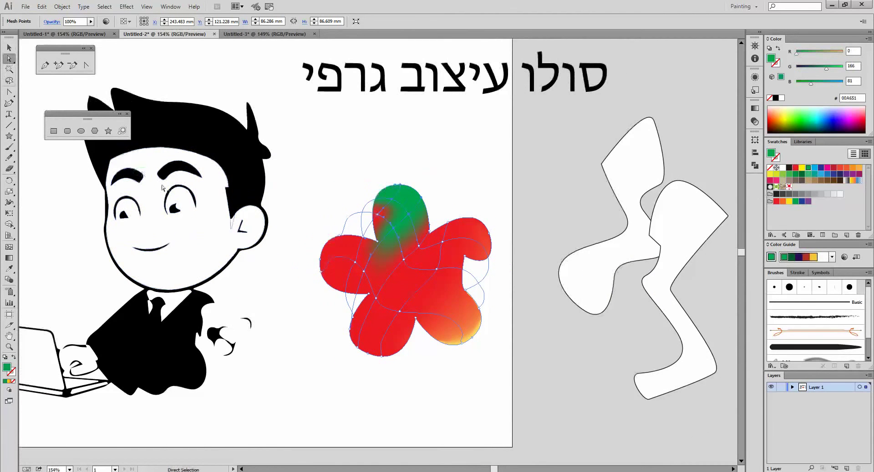
{"action": "left_click_drag", "start_coordinate": [179, 190], "coordinate": [175, 177]}
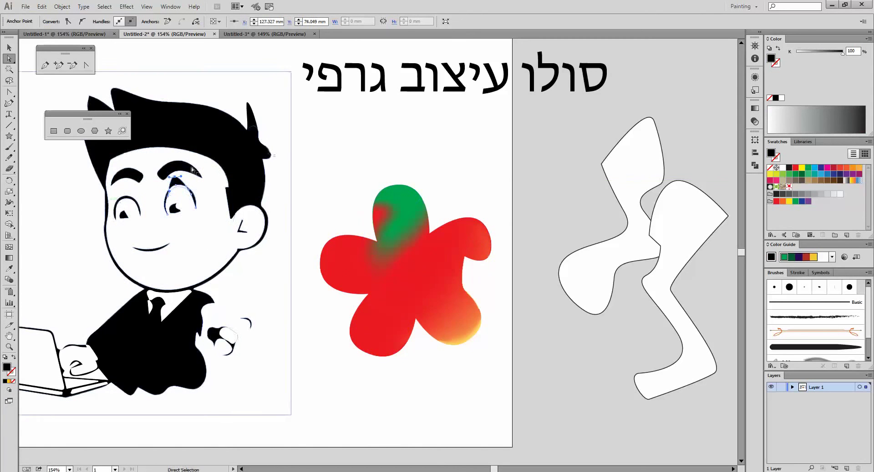